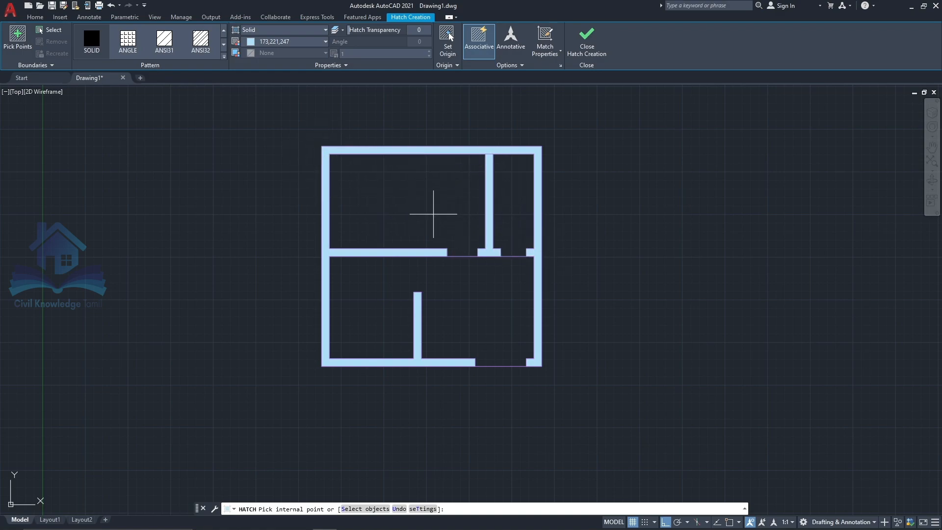
Start a Super Hatch with the image 858795ba86a7bed6e0a02d6b7bb06800.jpg, keeping relative path, on-screen insertion point and scale, and rotation 0.
key("Escape")
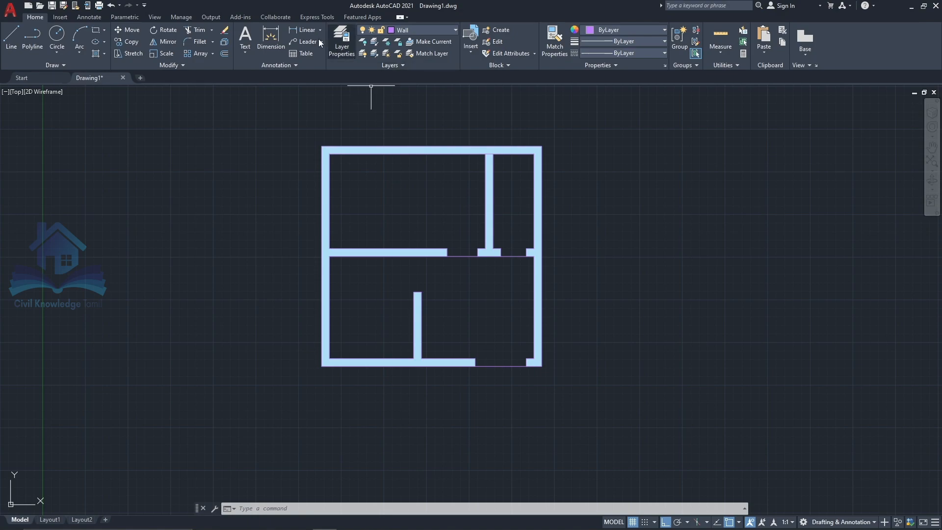
left_click(305, 17)
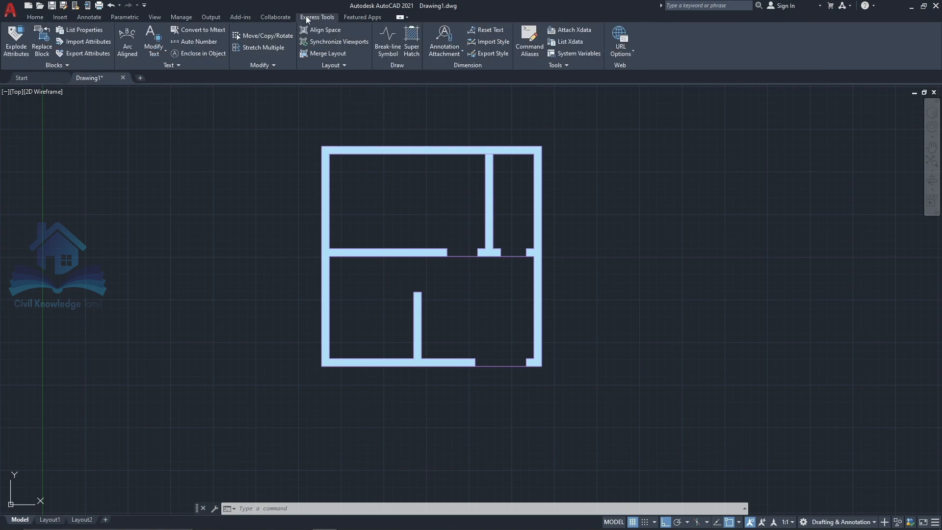
left_click(410, 43)
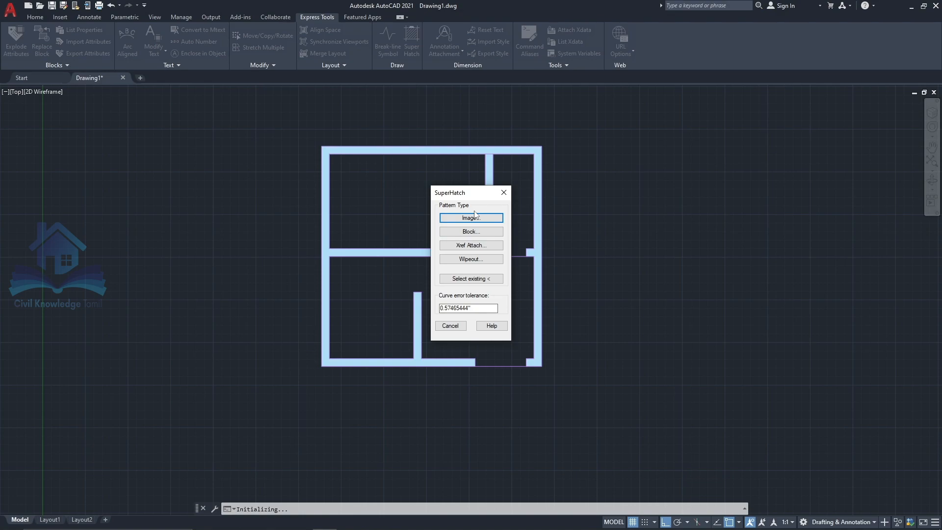
left_click(475, 220)
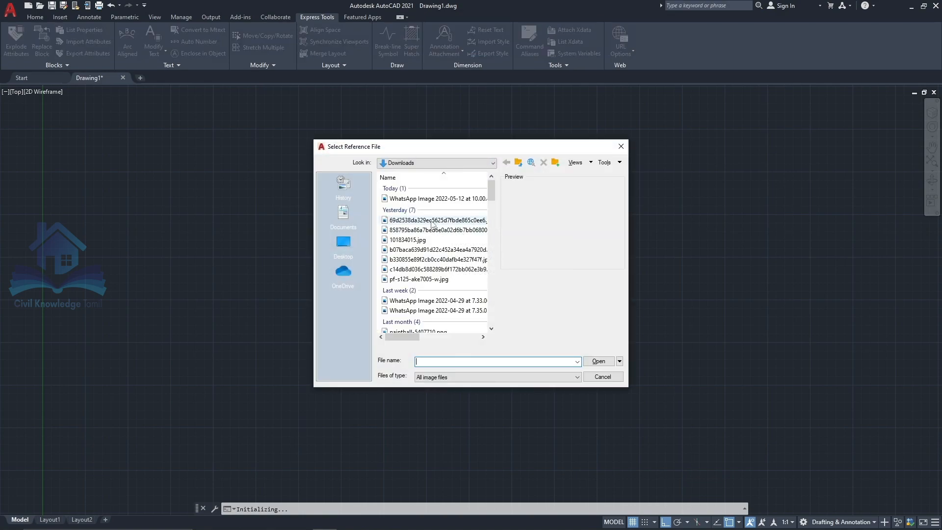
left_click(439, 230)
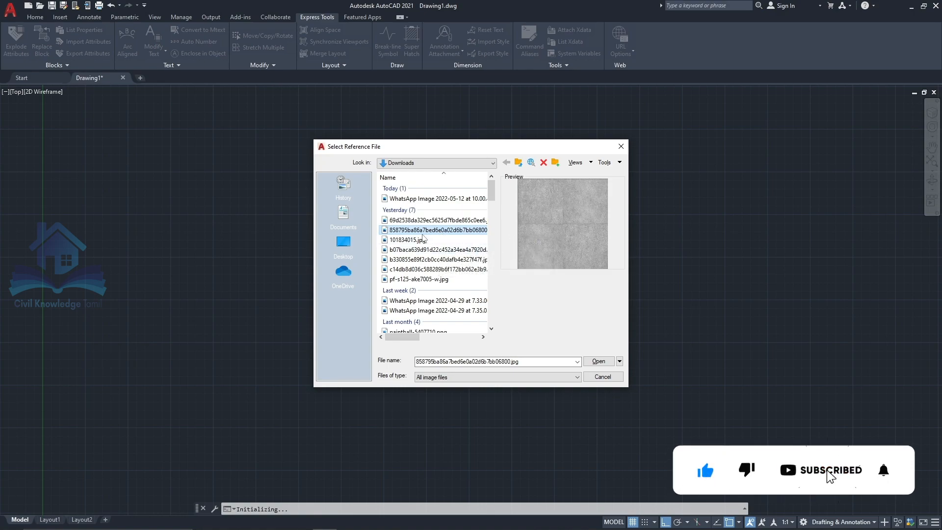
left_click(425, 239)
left_click(425, 230)
left_click(596, 361)
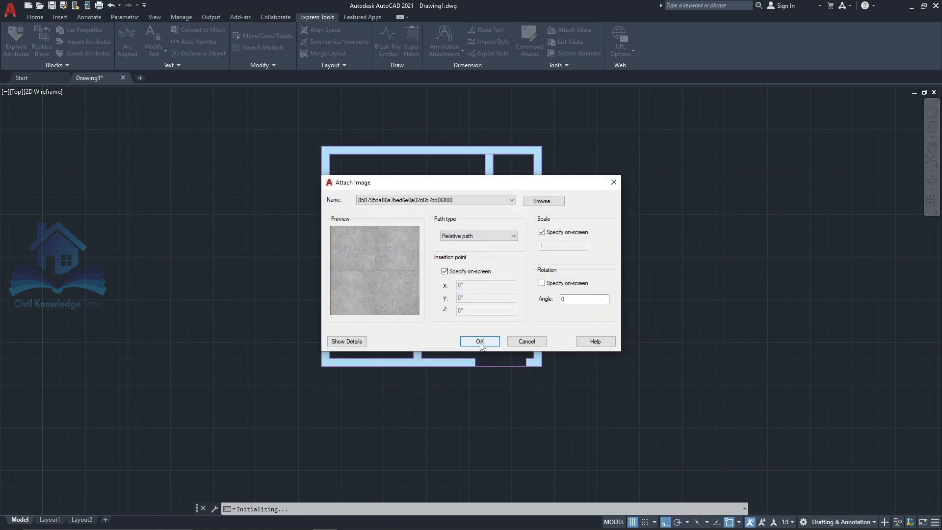
left_click(480, 342)
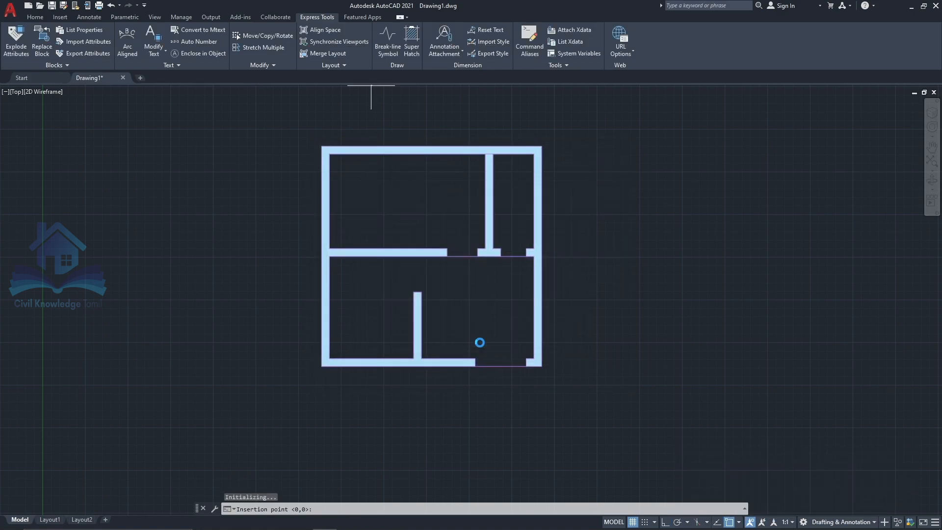
Place the tile image at the large upper room's lower-left inner corner, size it as a small square and accept the placement.
left_click(329, 249)
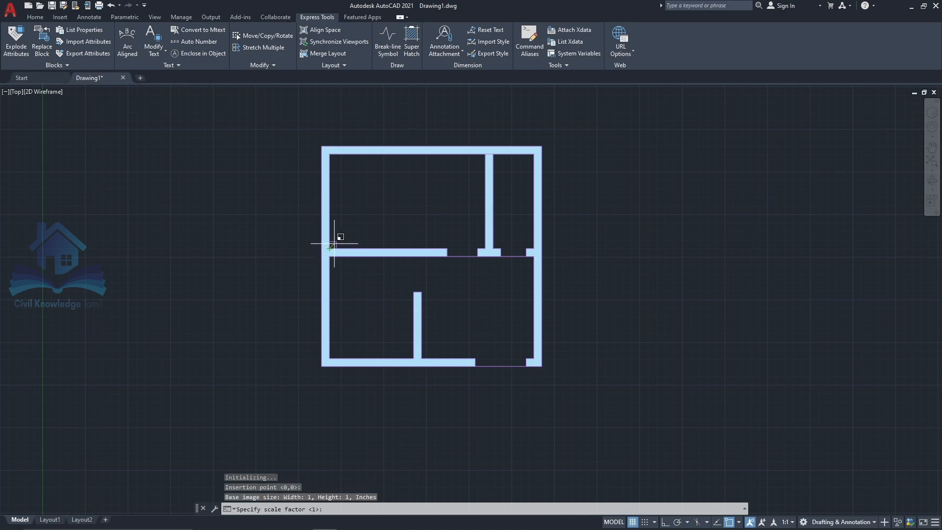
scroll(346, 233, "up", 2)
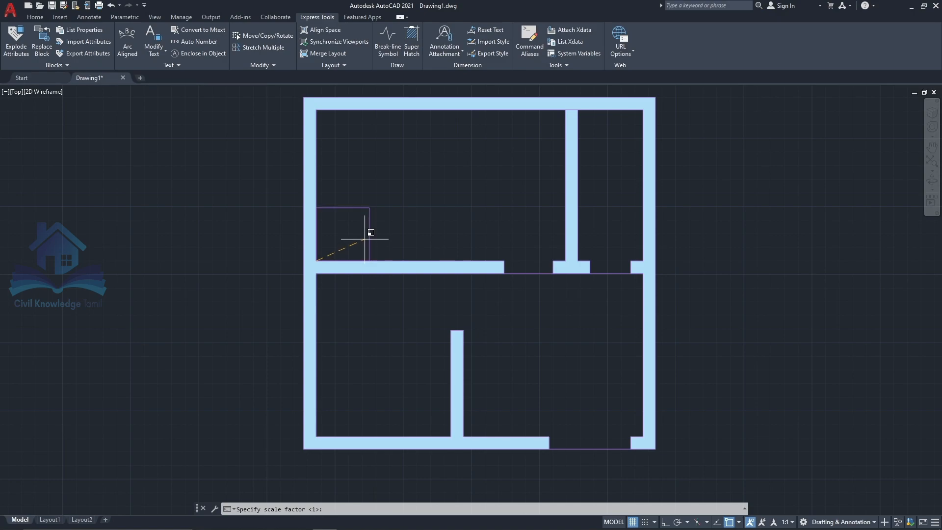
left_click(364, 239)
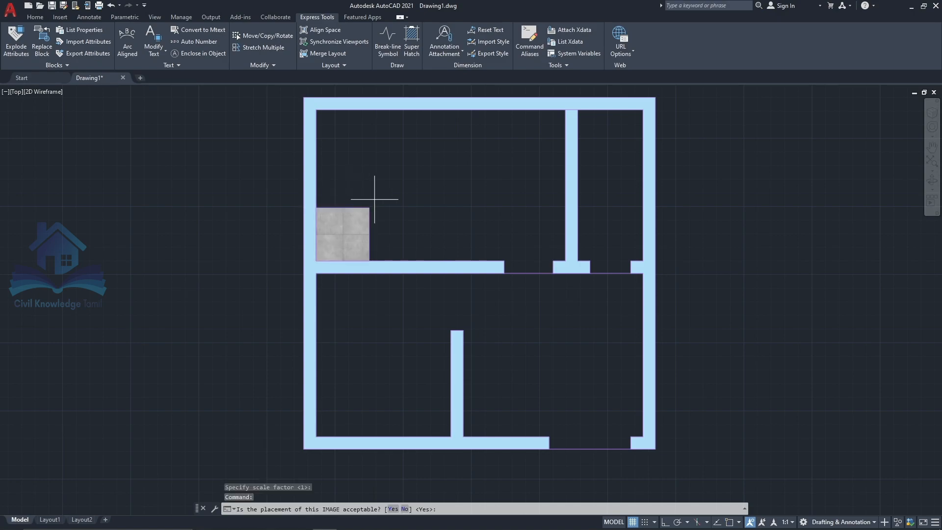
scroll(315, 209, "up", 4)
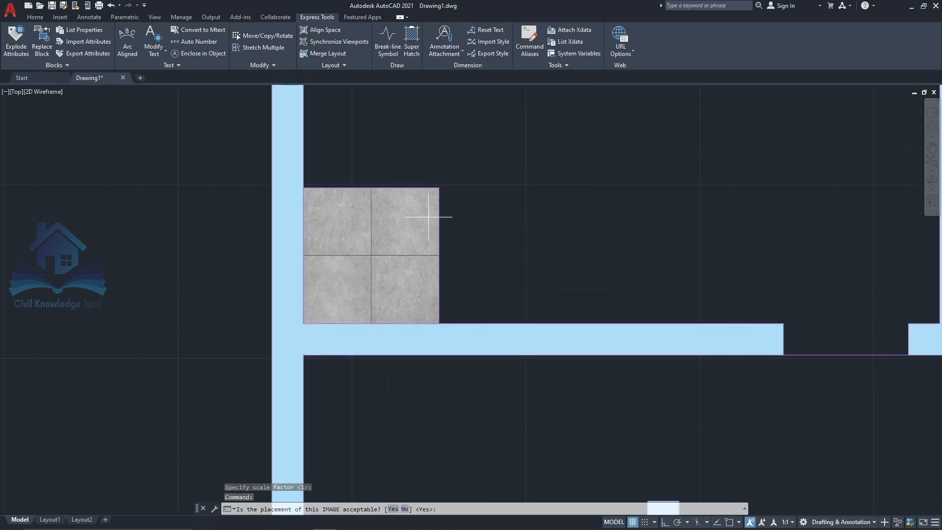
key("Return")
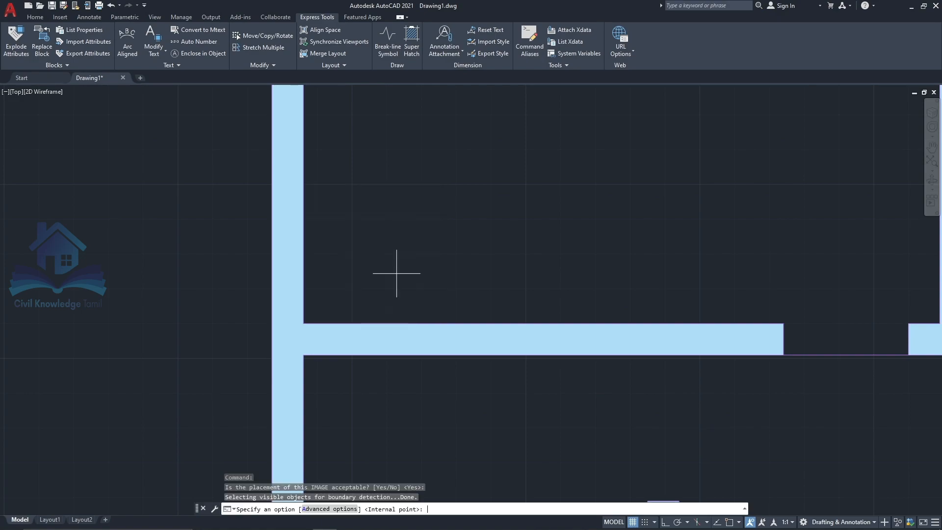
Fill the large upper room with the tile image by picking an internal point and finishing the Super Hatch.
scroll(385, 279, "down", 5)
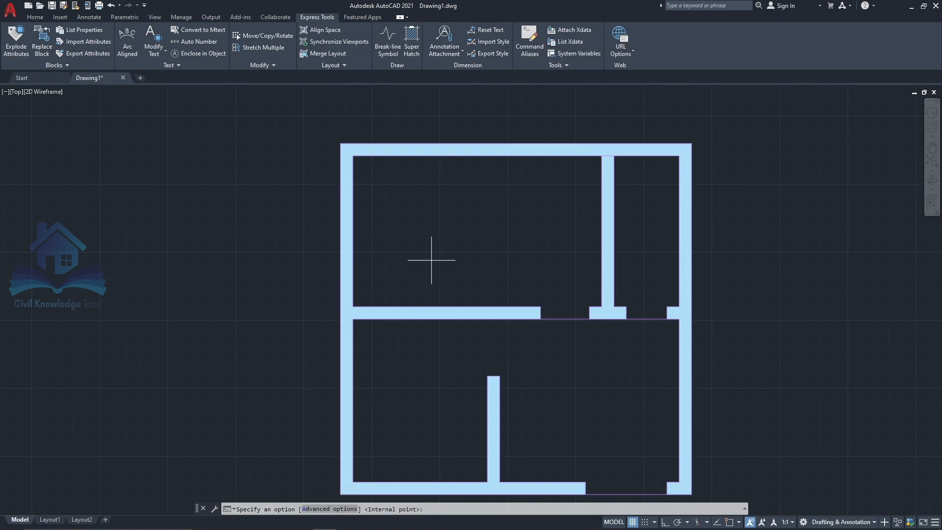
left_click(458, 227)
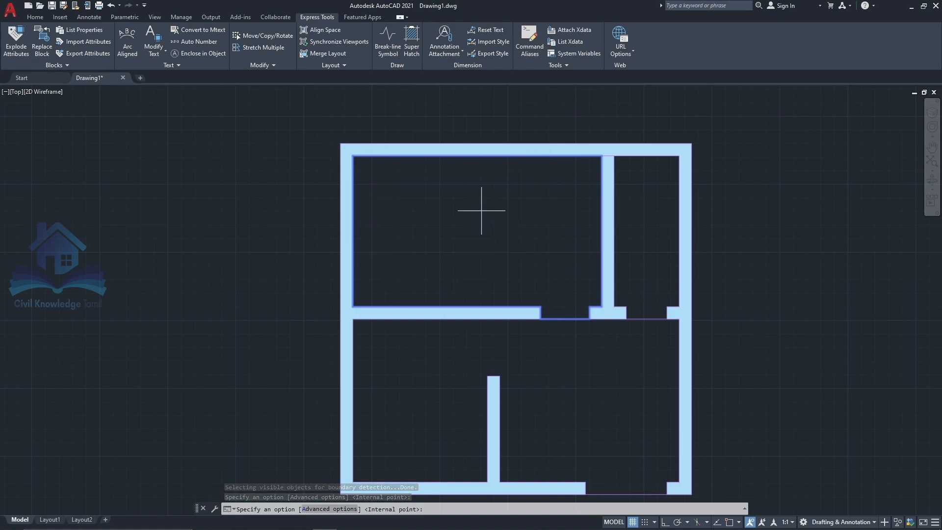
key("Return")
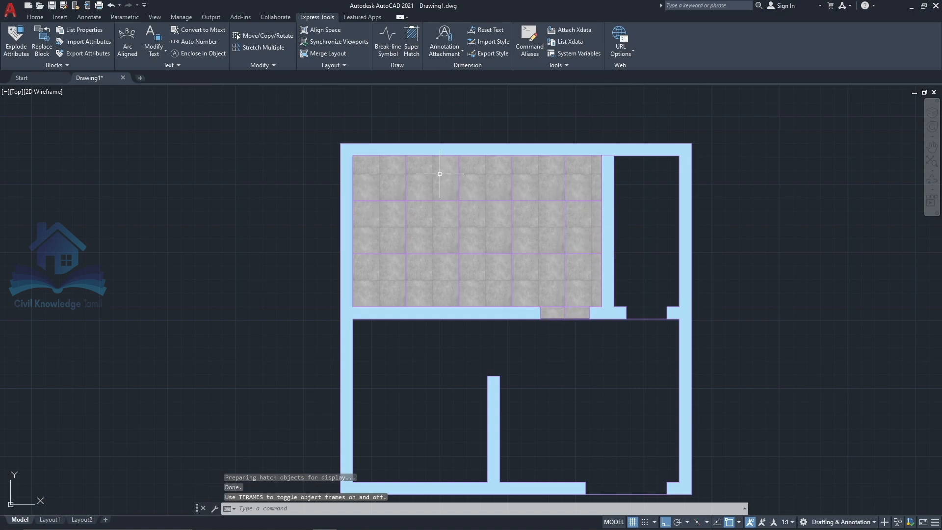
Change the tile hatch's object colour to light grey 199,200,202 so its frame lines blend with the tiles.
scroll(412, 221, "up", 2)
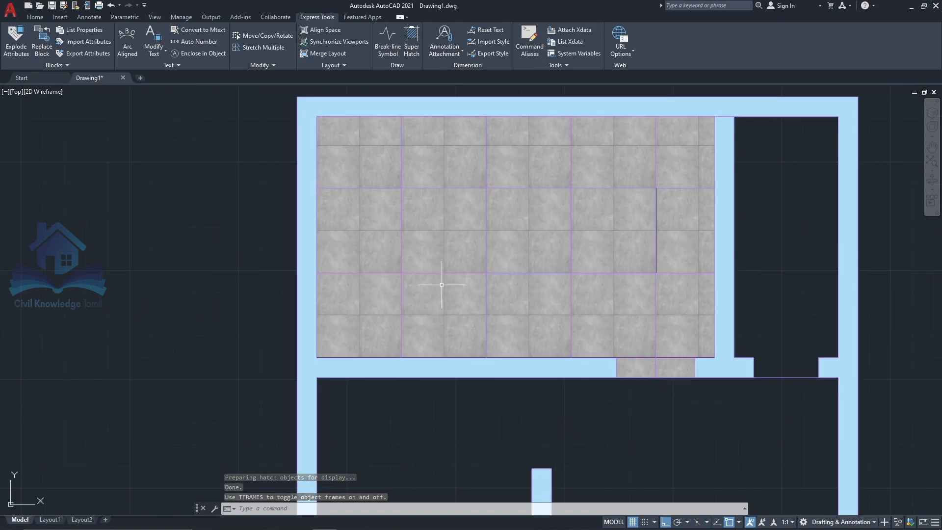
scroll(396, 285, "down", 2)
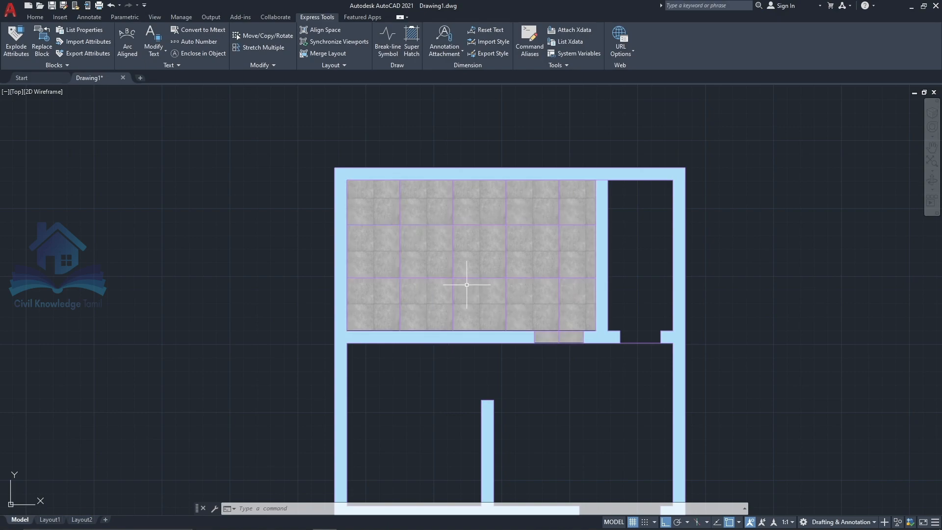
scroll(417, 220, "up", 4)
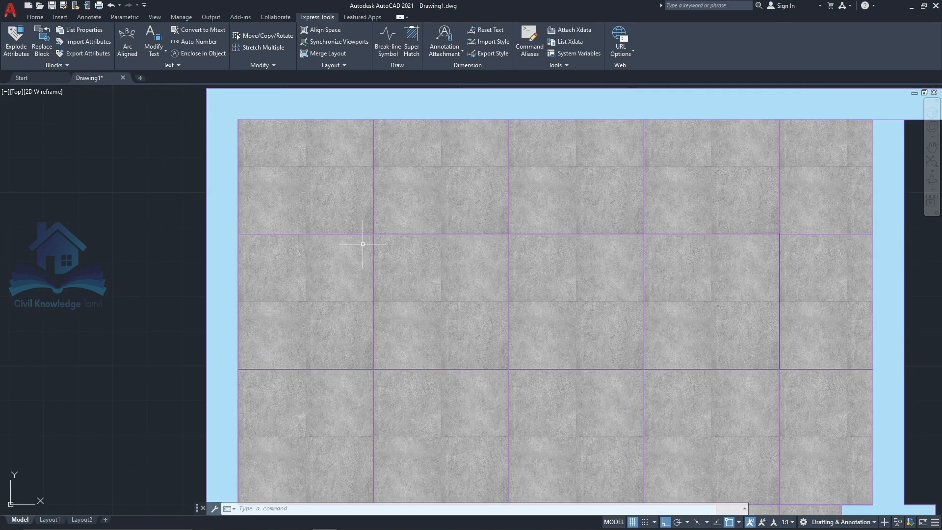
left_click(481, 233)
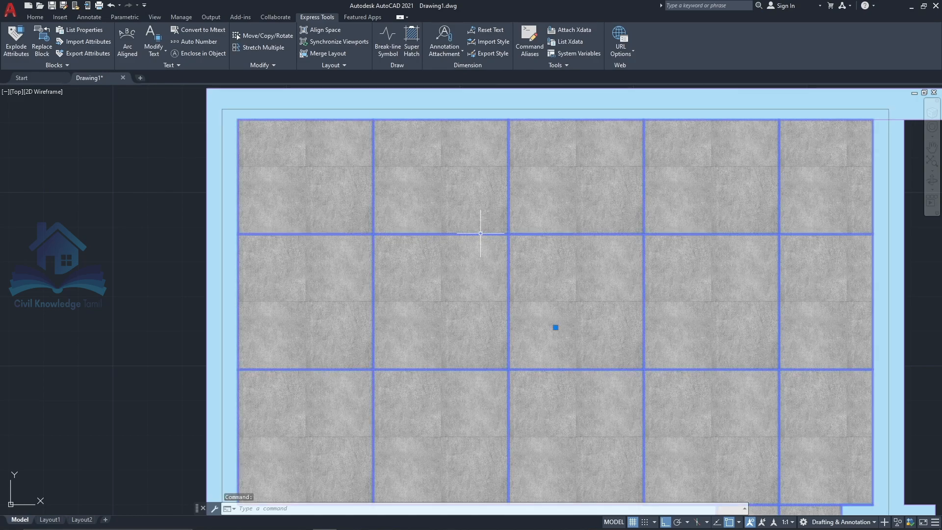
left_click(35, 18)
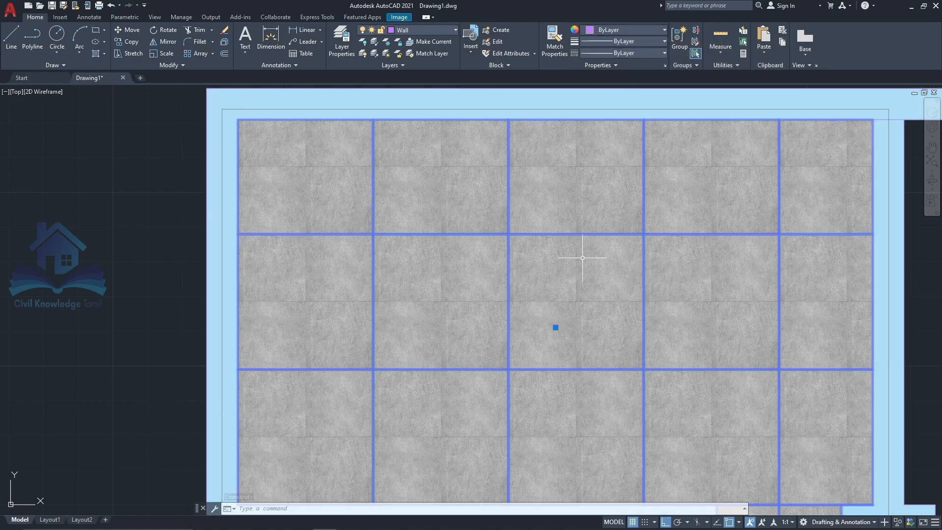
left_click(614, 29)
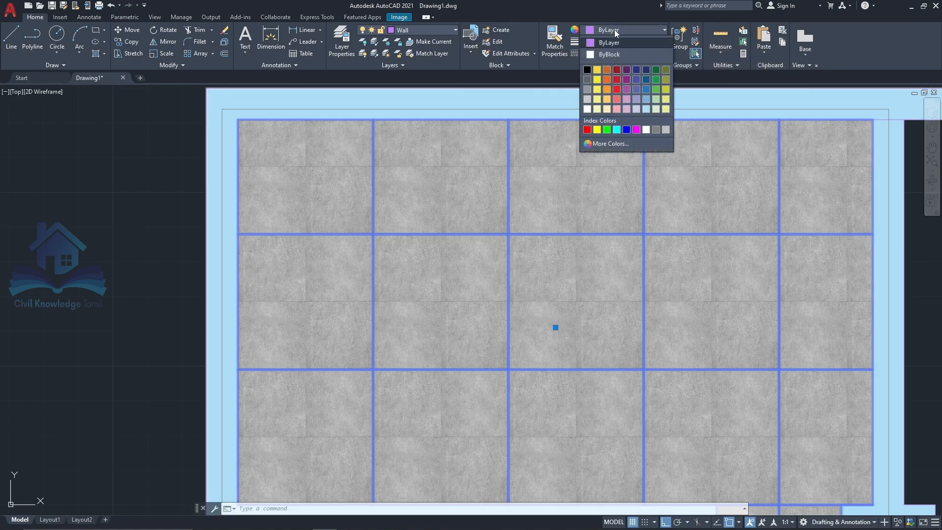
left_click(590, 101)
key("Escape")
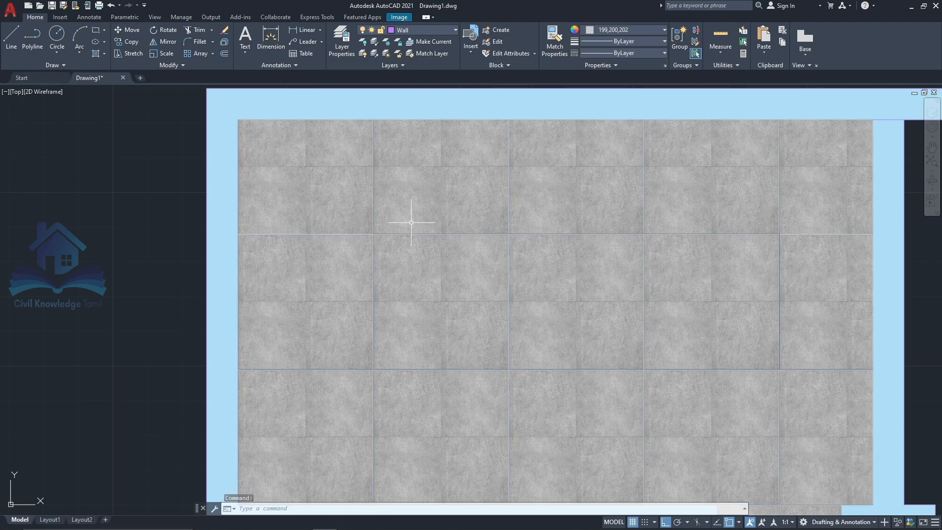
Draw a six-sided polygon inscribed in a circle of about 4" radius in the empty space beside the floor plan.
scroll(426, 197, "down", 4)
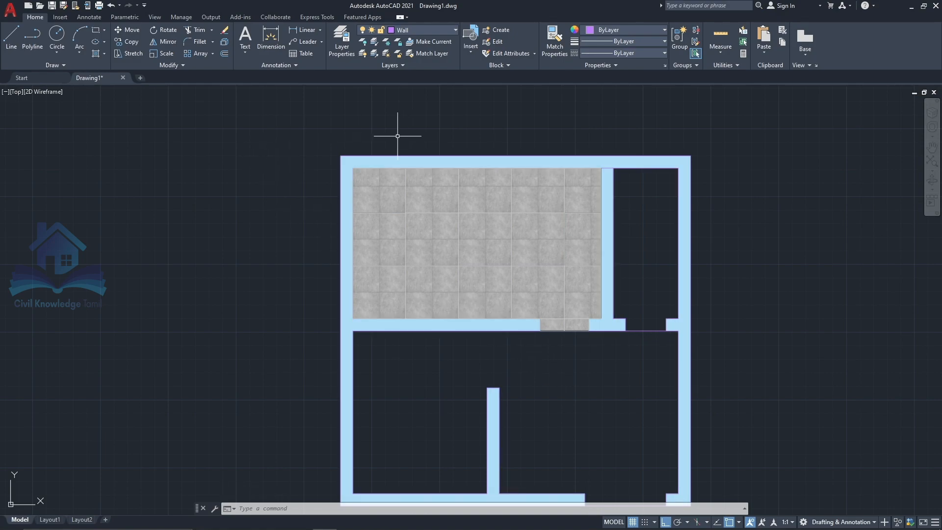
scroll(371, 137, "down", 2)
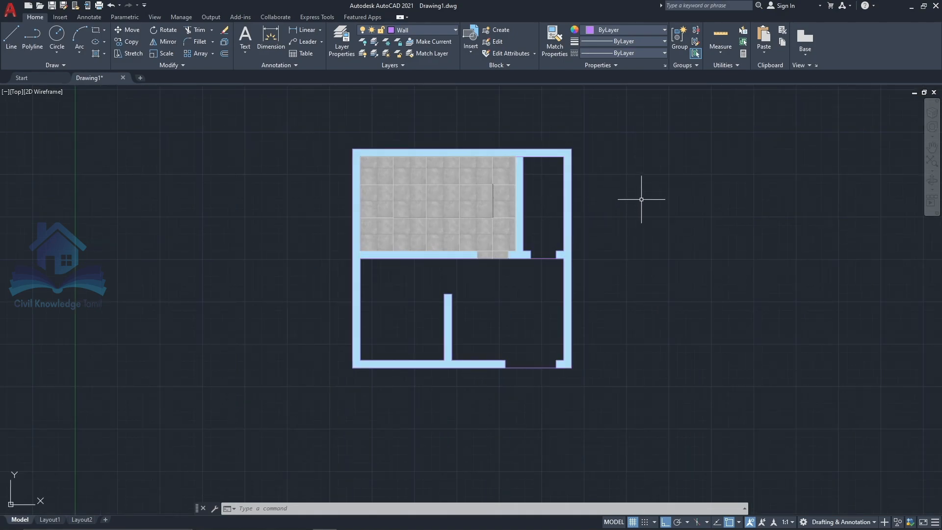
scroll(641, 199, "up", 2)
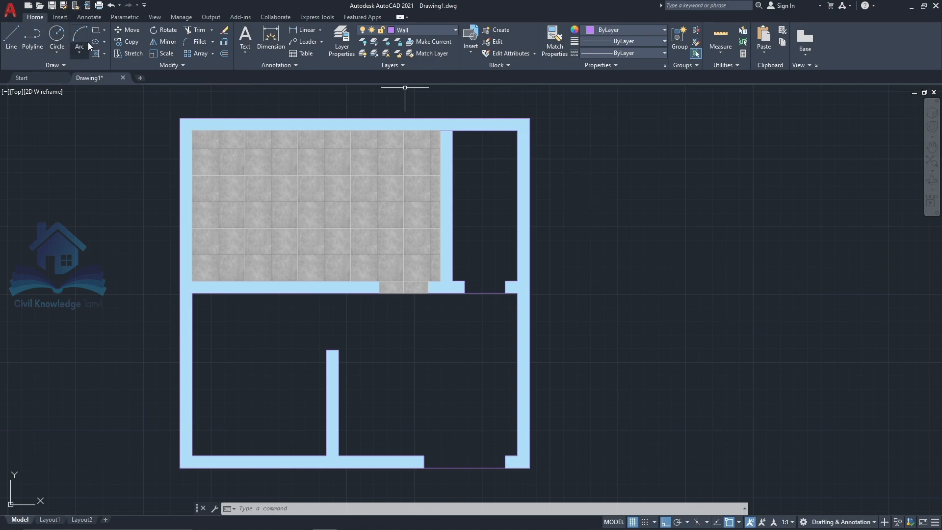
left_click(105, 30)
left_click(98, 85)
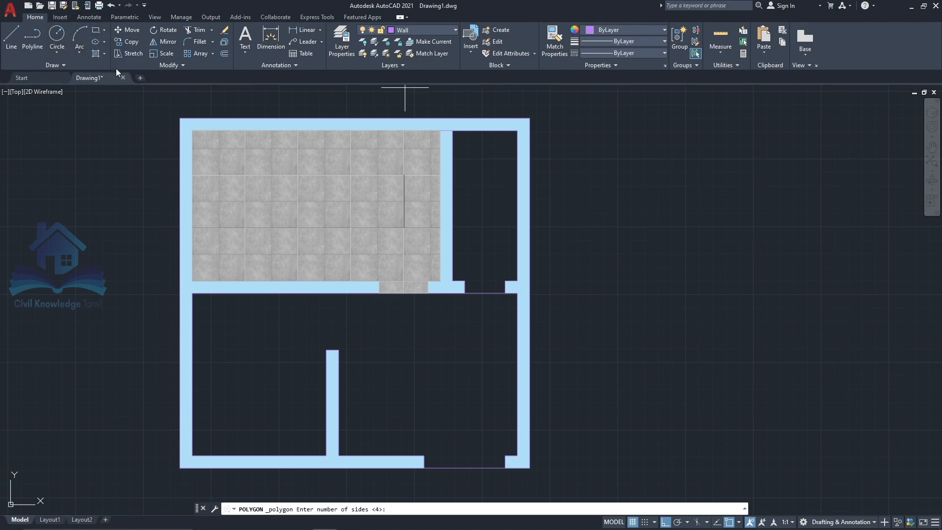
type("6")
key("Return")
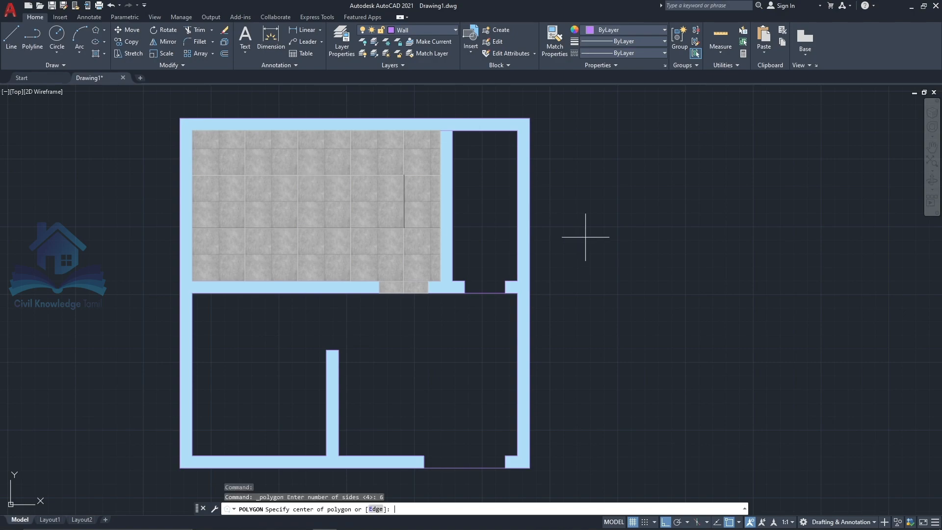
left_click(633, 229)
key("Return")
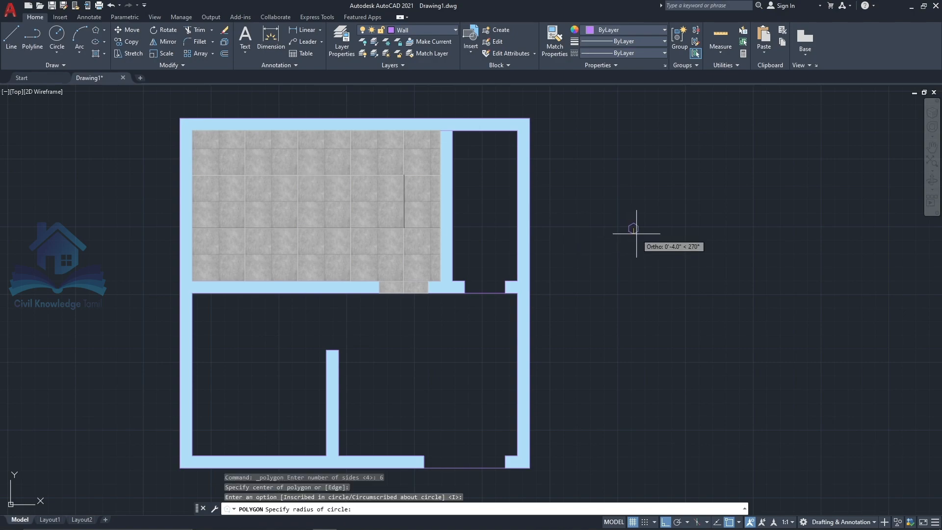
left_click(636, 233)
Convert the hexagon to a block named b1 with its base point at the hexagon's bottom vertex.
scroll(630, 223, "up", 5)
left_click(650, 240)
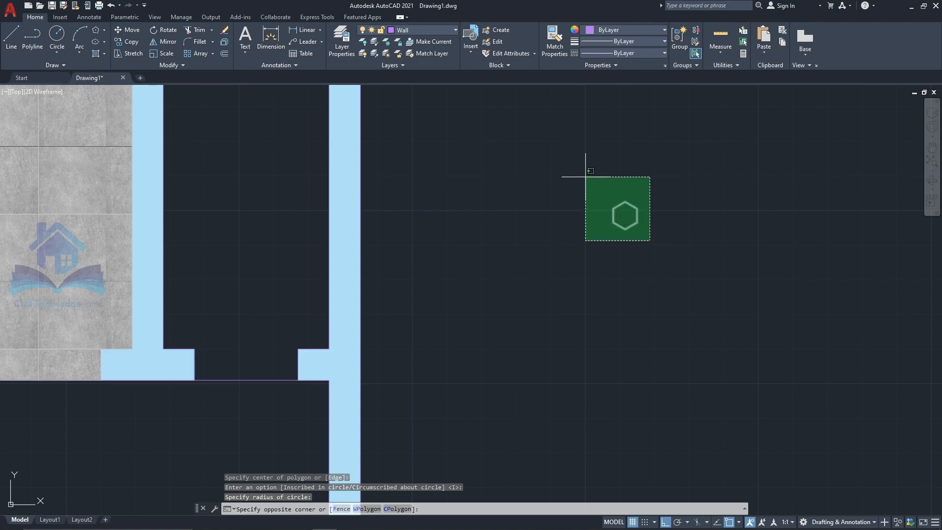
left_click(585, 177)
type("b")
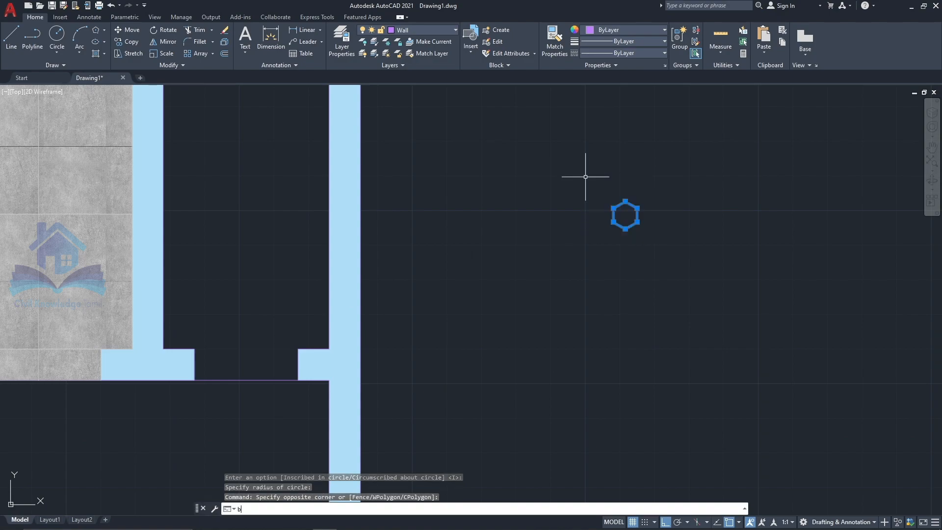
key("Return")
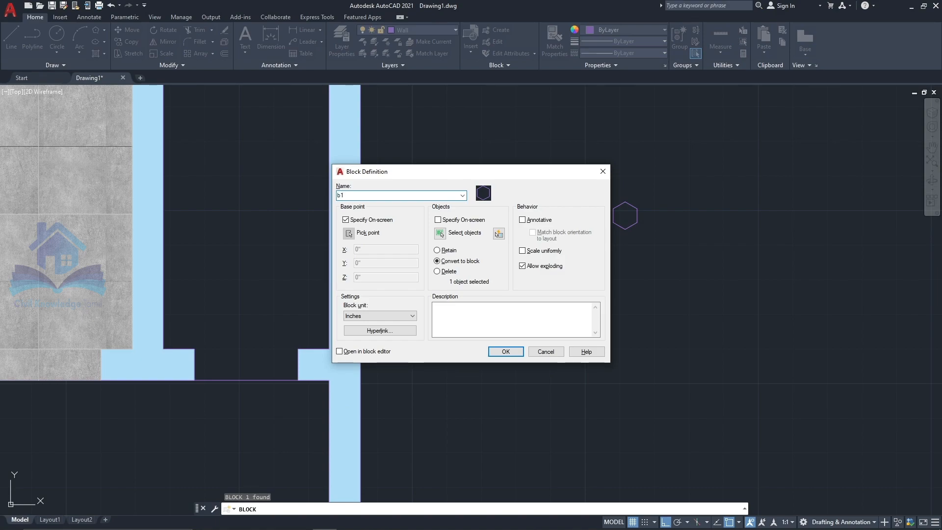
left_click(506, 352)
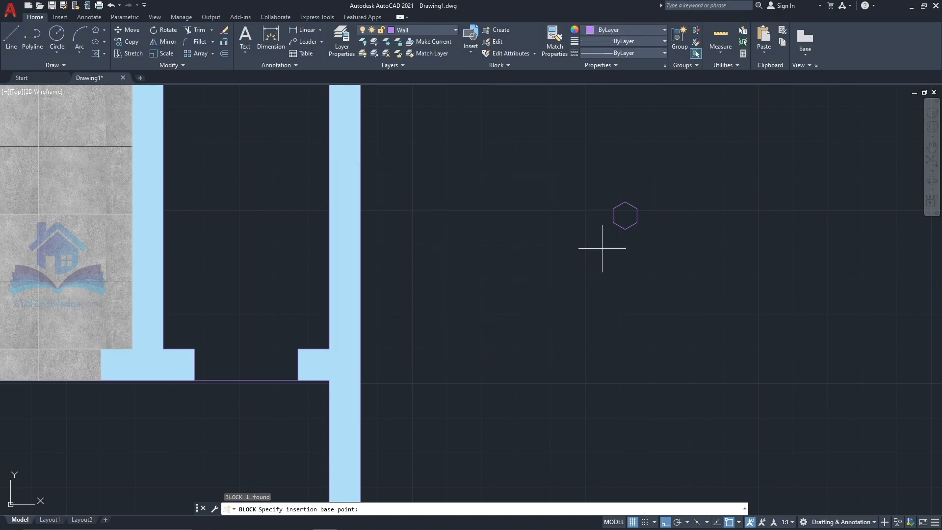
left_click(625, 229)
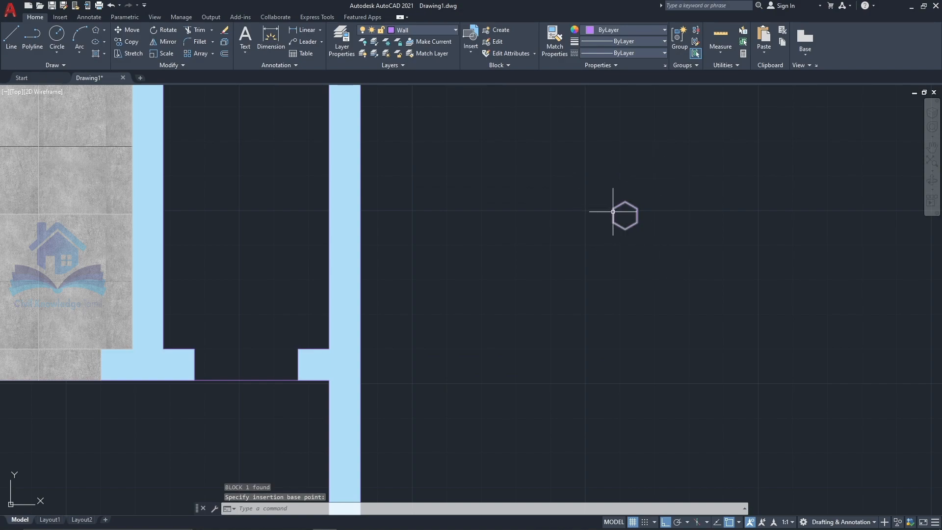
scroll(672, 250, "down", 2)
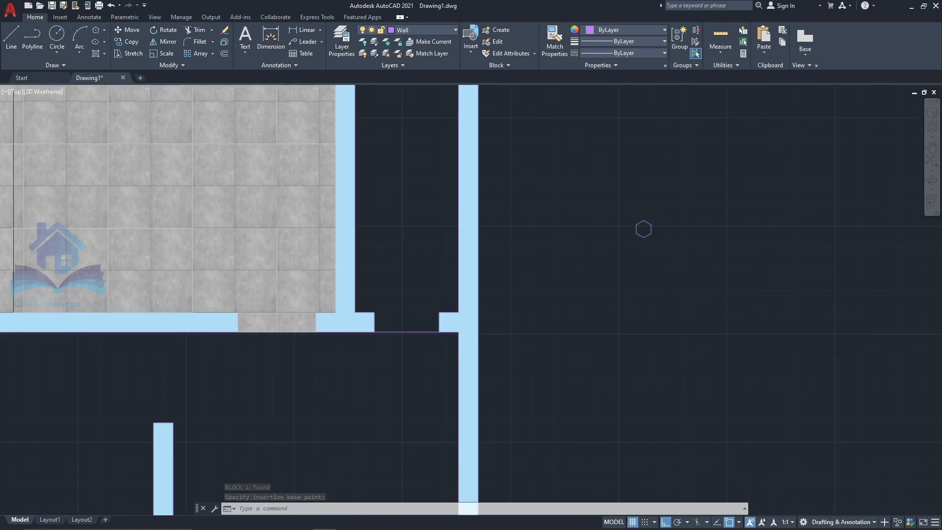
scroll(628, 205, "down", 1)
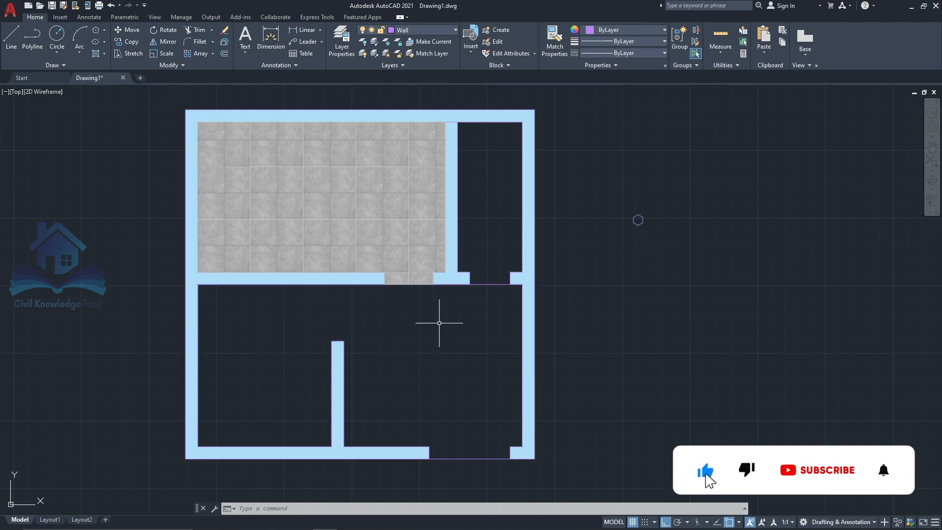
Start a Super Hatch that uses block B1 as its pattern, with the insertion parameters specified on screen.
left_click(317, 17)
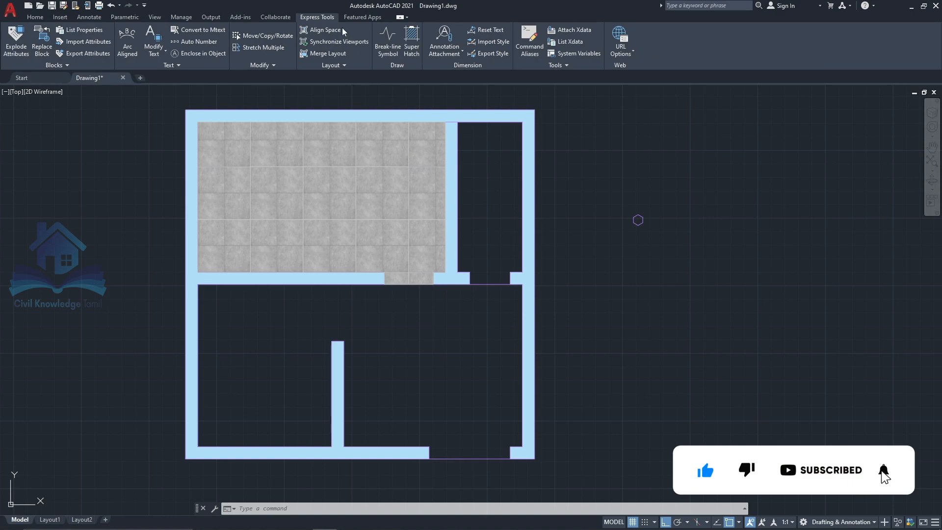
left_click(410, 45)
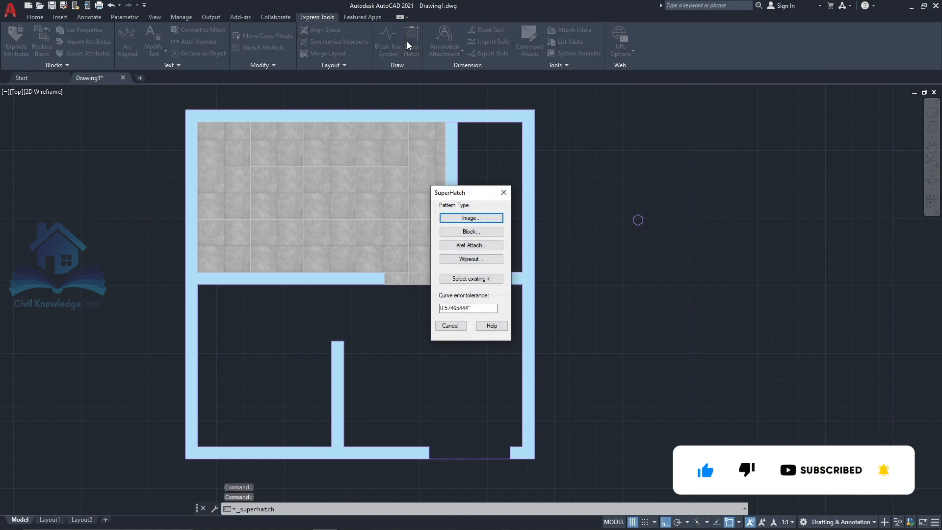
left_click(471, 231)
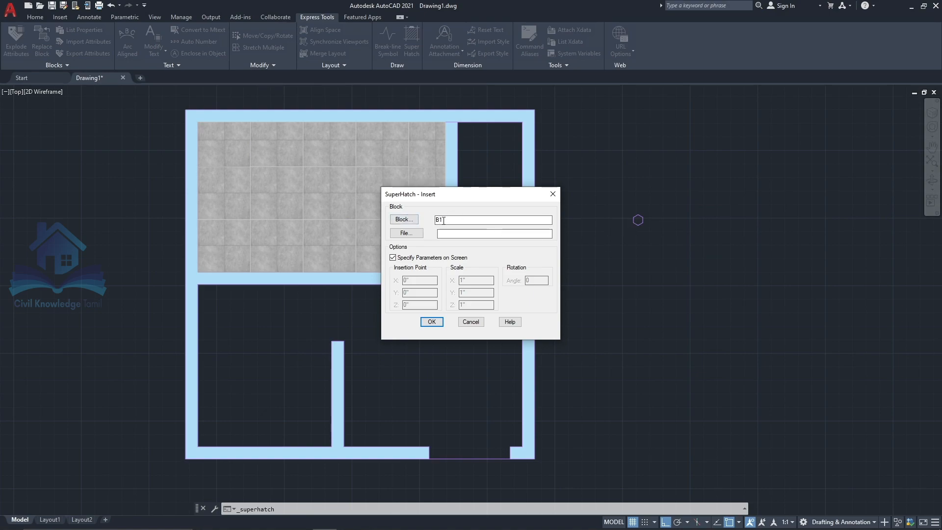
left_click(431, 321)
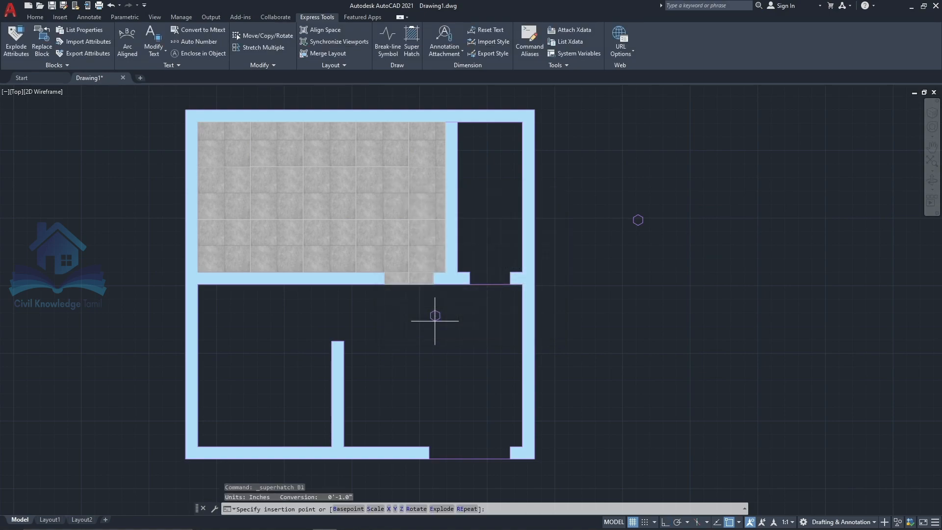
Place the hexagon block inside the lower room, west of the partition wall, at scale 1 and rotation 0, and accept the placement.
scroll(464, 316, "down", 4)
scroll(383, 361, "up", 4)
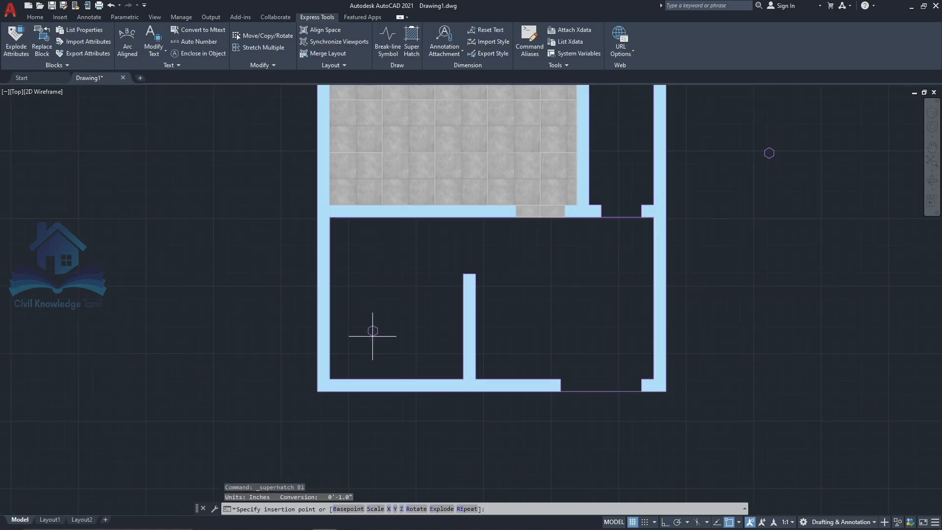
scroll(371, 338, "up", 4)
scroll(368, 286, "down", 2)
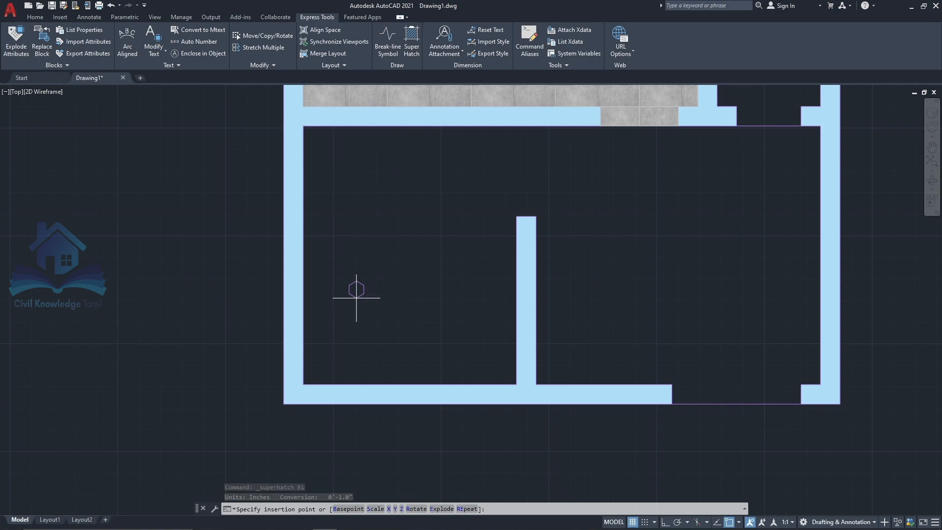
left_click(351, 295)
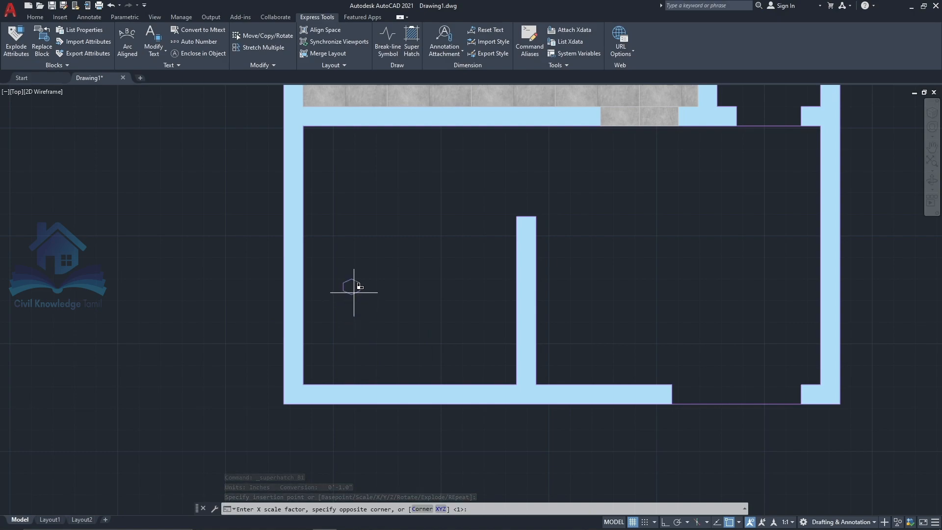
key("Return")
key("Return")
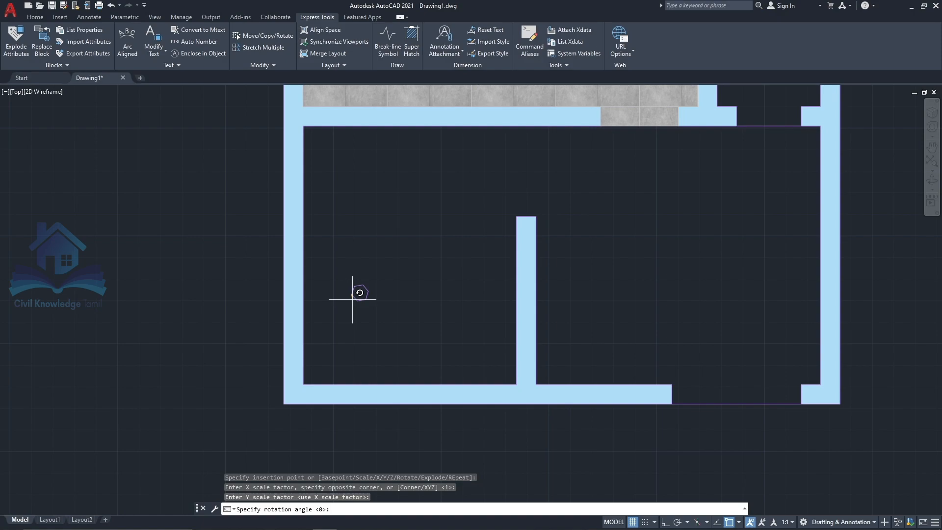
key("Return")
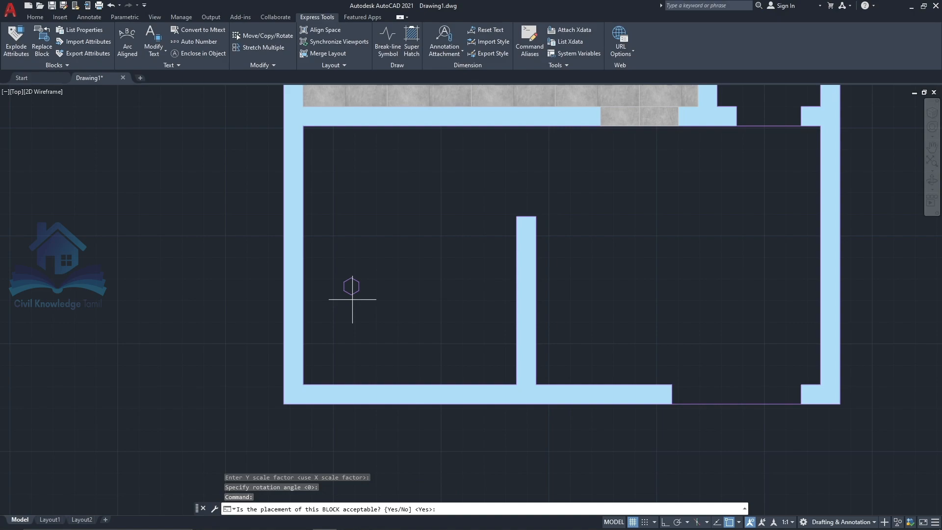
scroll(352, 299, "up", 2)
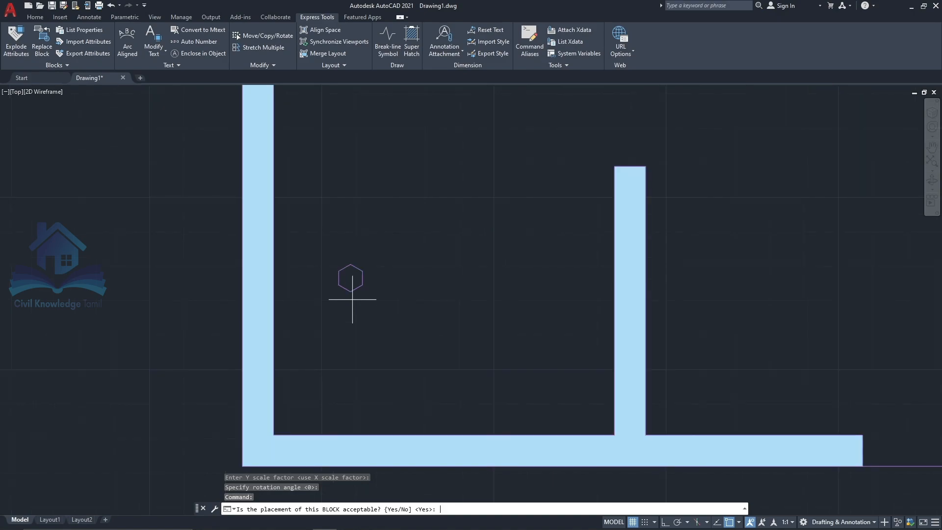
key("Return")
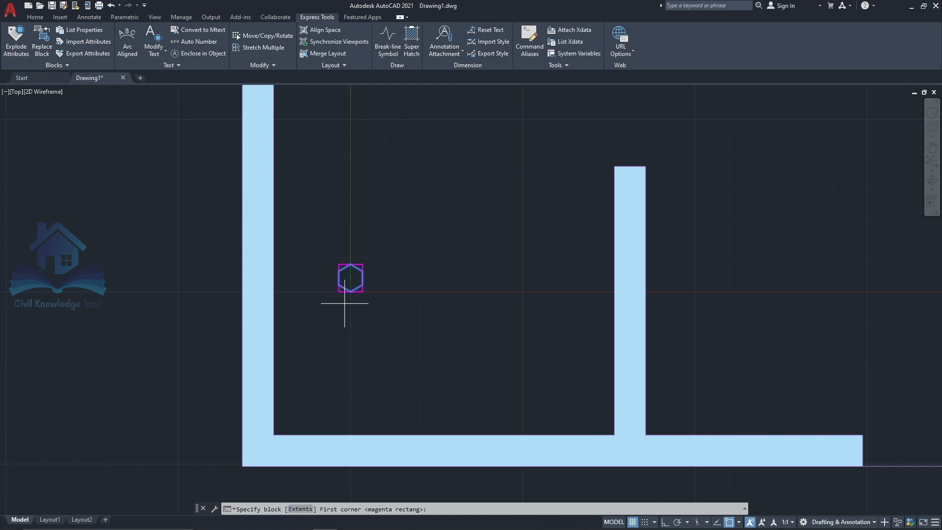
Accept the default block extents and fill the large lower room with the hexagon pattern from an internal point.
key("Return")
scroll(344, 303, "down", 2)
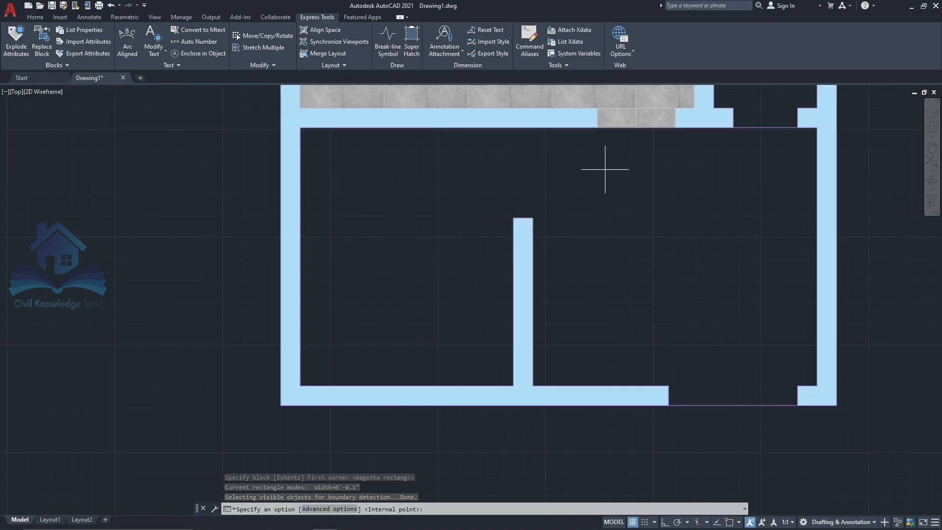
left_click(442, 197)
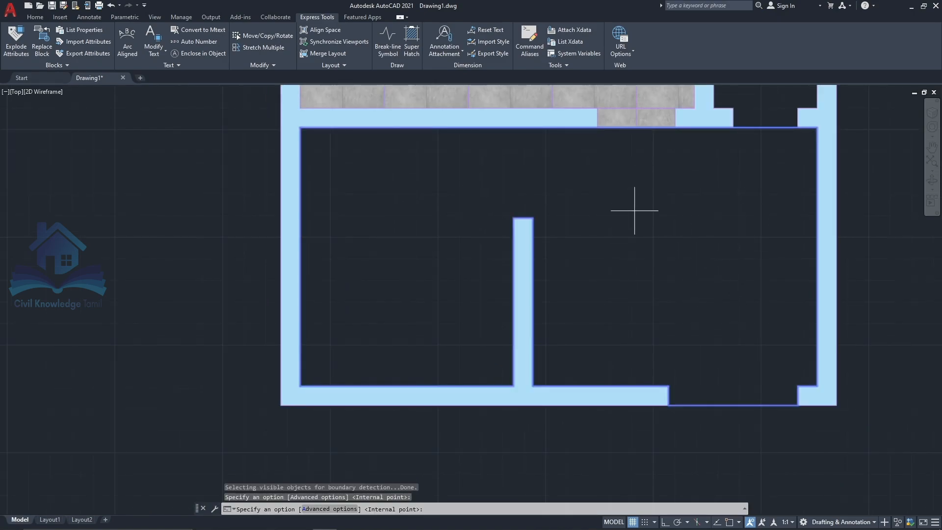
key("Return")
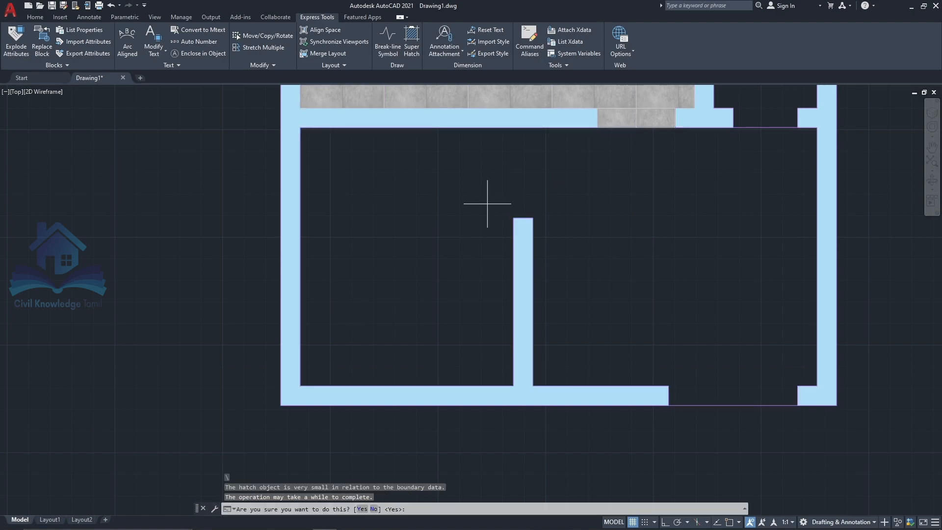
key("Return")
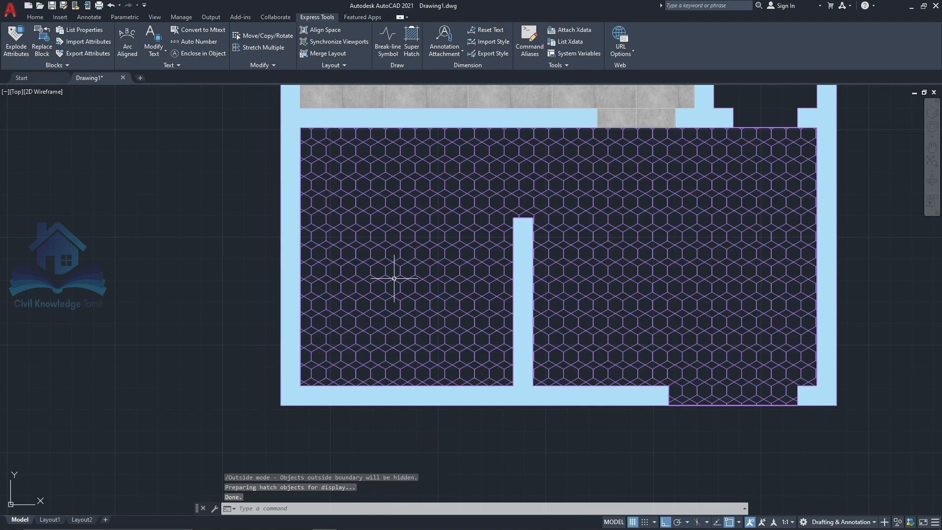
scroll(368, 306, "down", 2)
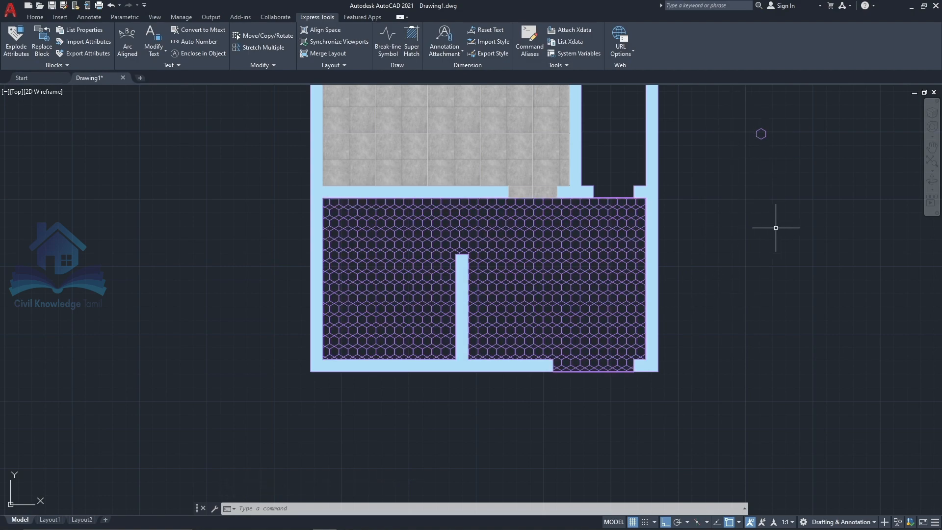
scroll(776, 227, "up", 2)
scroll(548, 406, "down", 2)
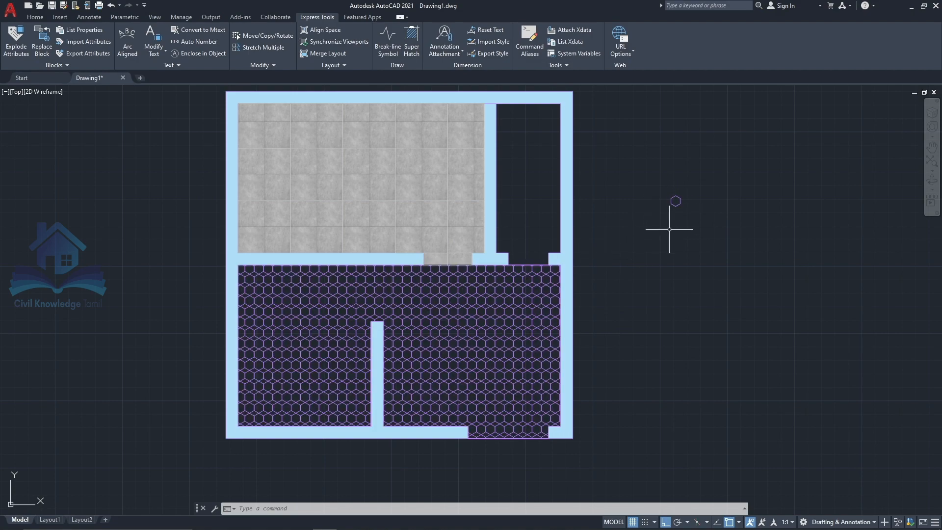
scroll(672, 216, "up", 3)
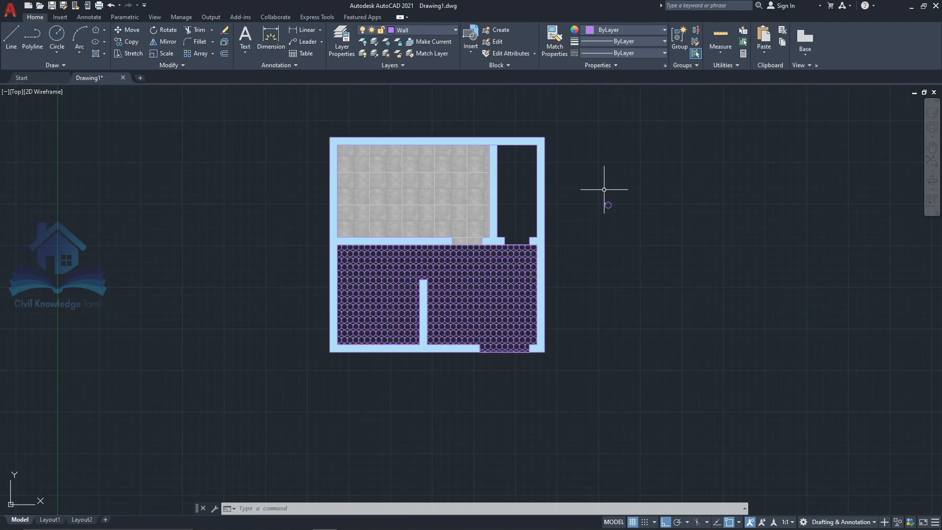